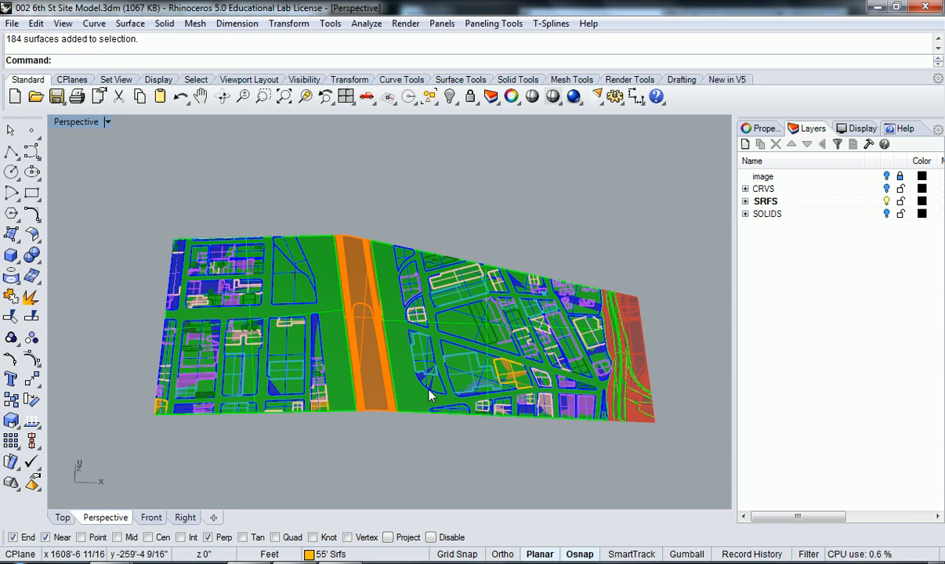
Expand the SRFS layer group and turn off its Landscape Topo Srfs and River Topo Srfs sublayers.
click(750, 213)
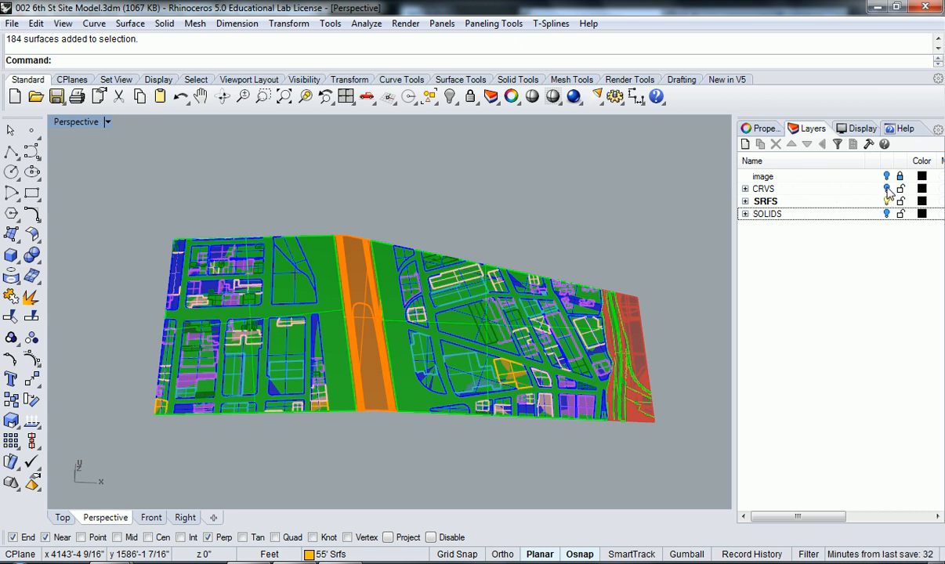
click(746, 201)
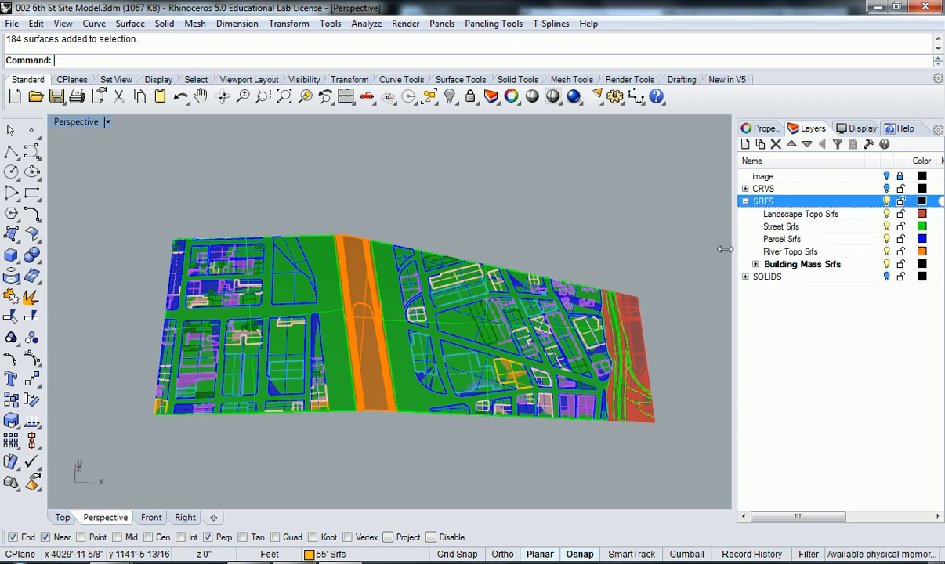
click(887, 214)
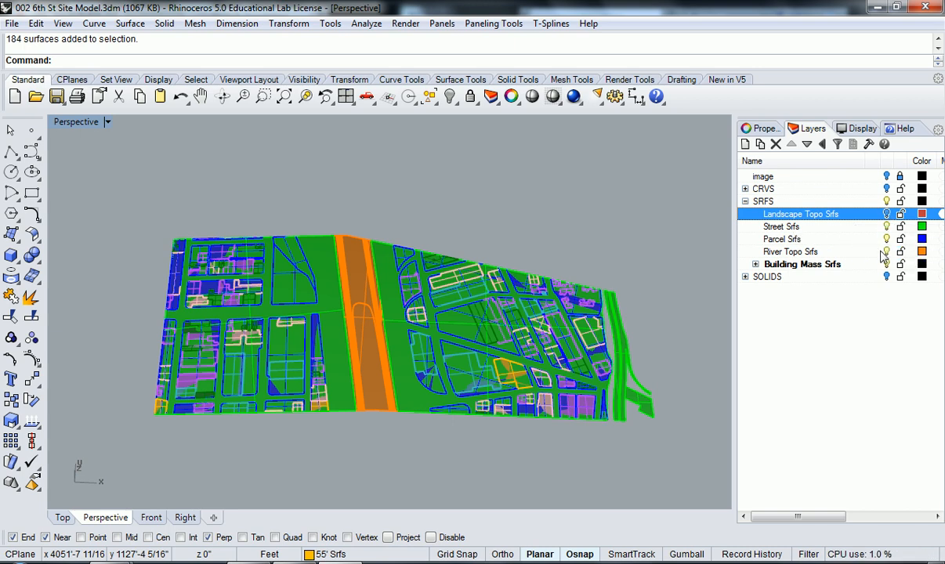
click(887, 252)
Make Street Srfs the current layer and turn off the Building Mass Srfs sublayer.
click(887, 264)
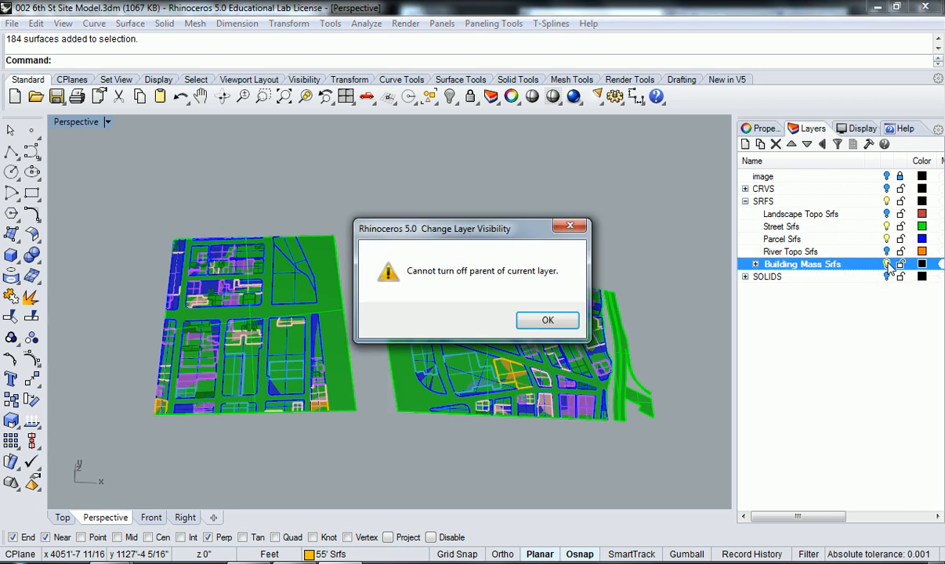
click(540, 320)
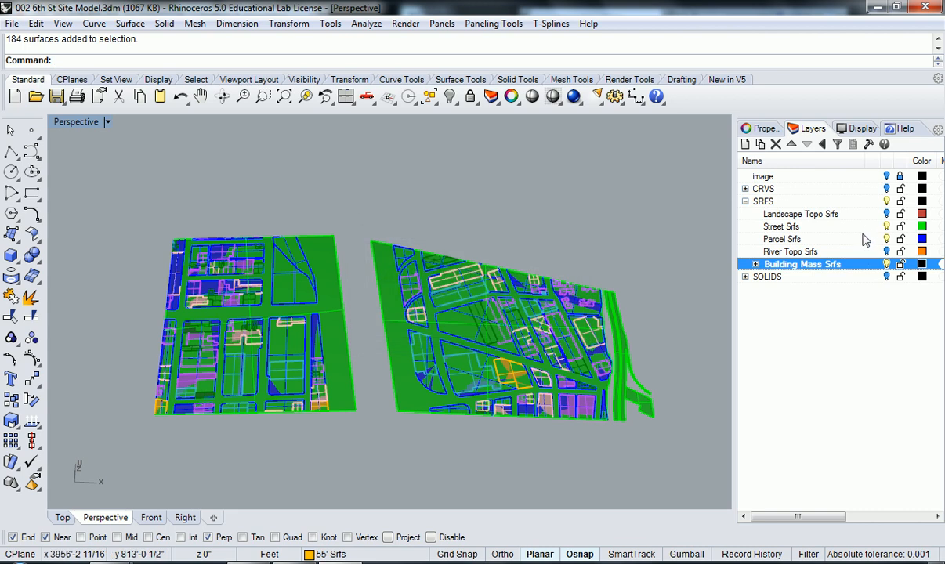
double_click(859, 226)
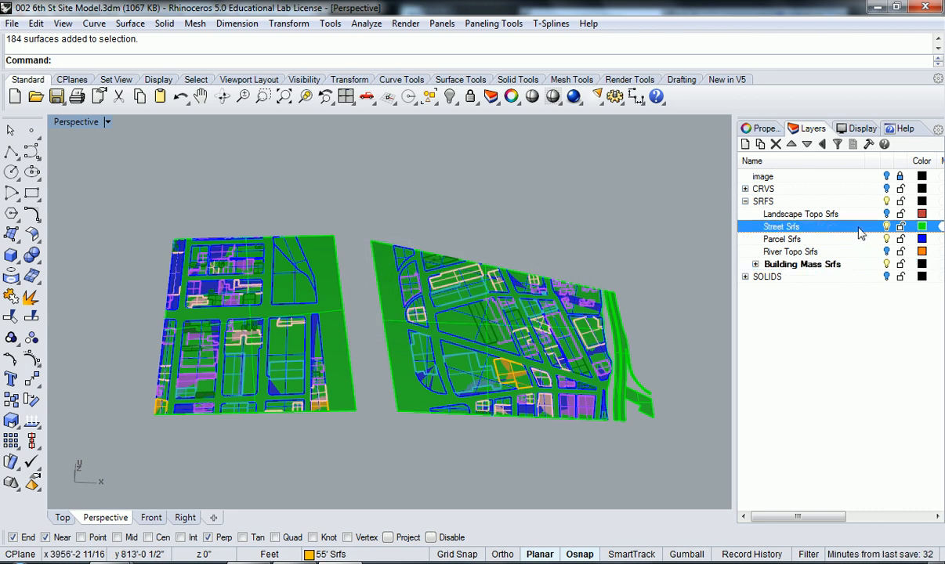
click(886, 264)
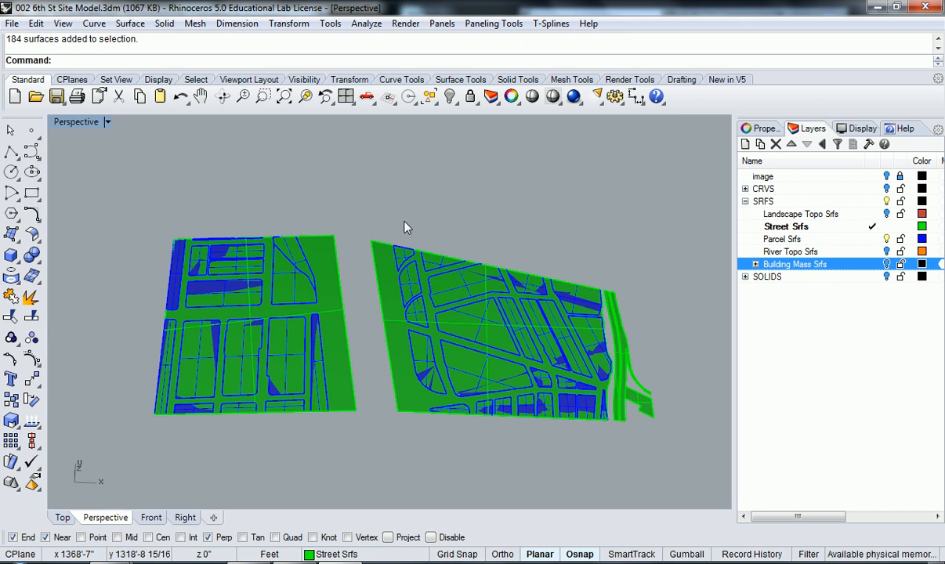
Start the Split command and choose all objects on the Street Srfs layer as the objects to split.
mouse_move(359, 289)
right_down()
mouse_move(363, 268)
mouse_move(367, 299)
mouse_move(344, 296)
mouse_move(348, 306)
right_up()
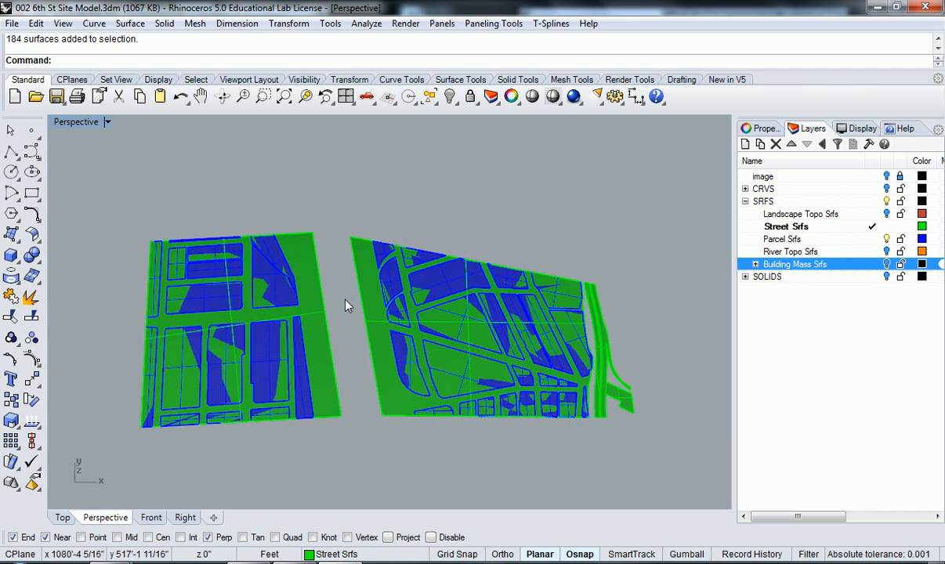
text(Split)
key(Return)
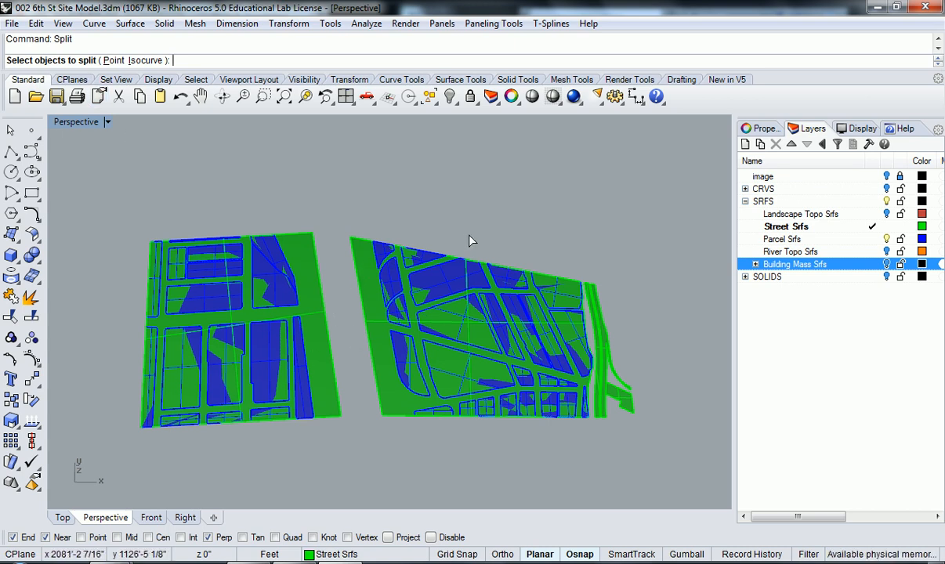
click(782, 229)
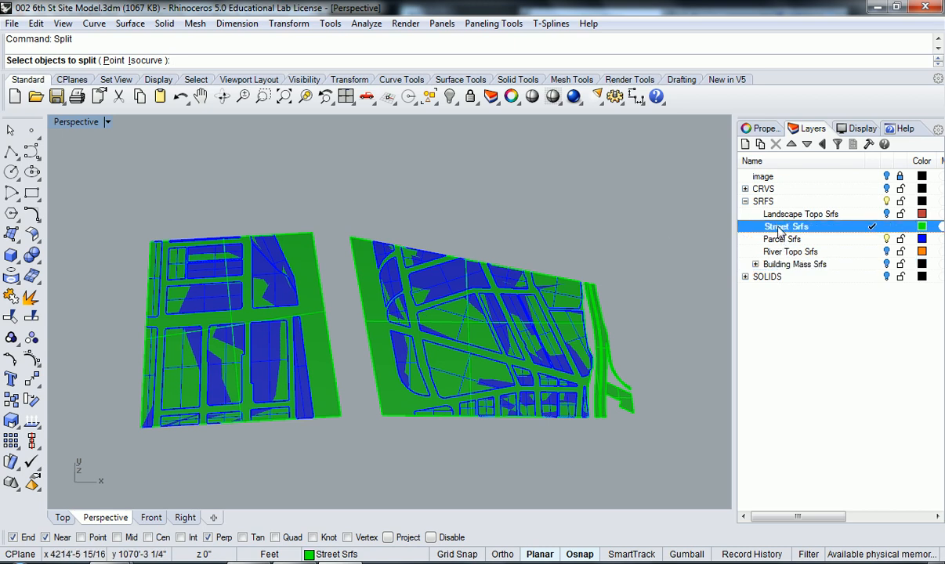
right_click(784, 229)
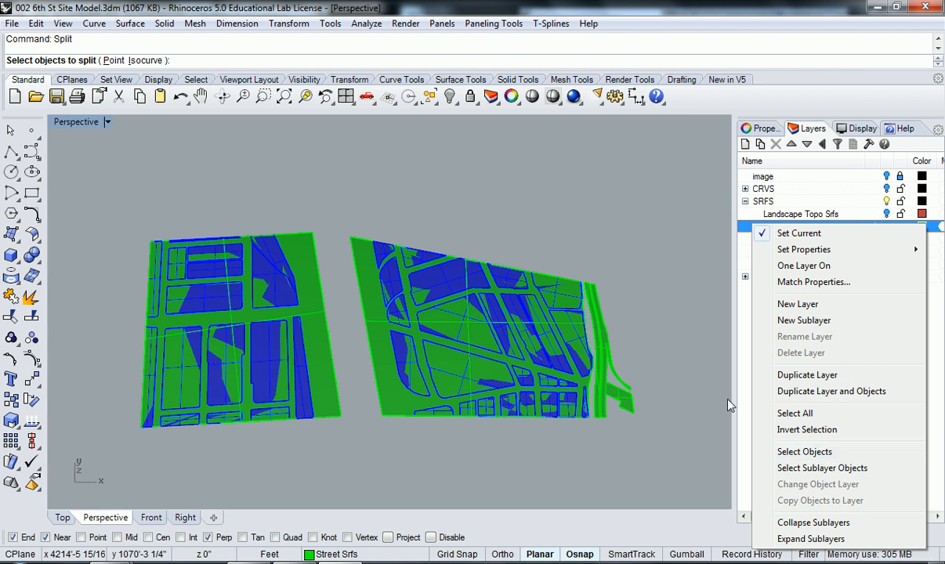
click(698, 350)
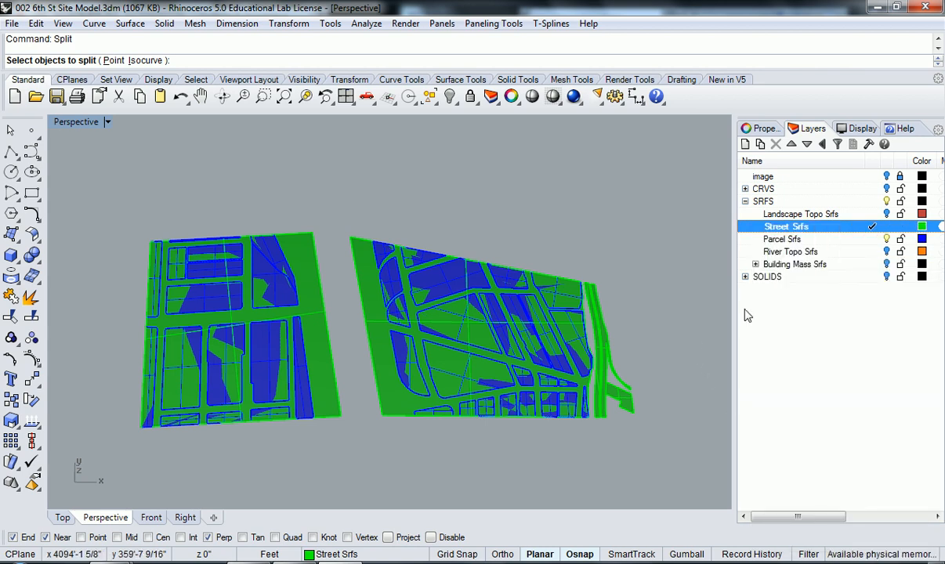
right_click(794, 227)
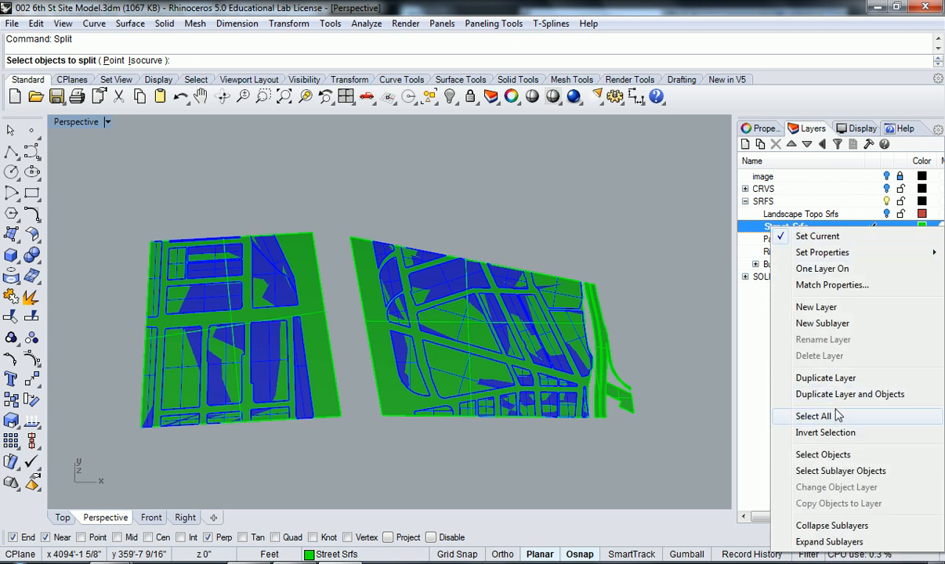
click(843, 456)
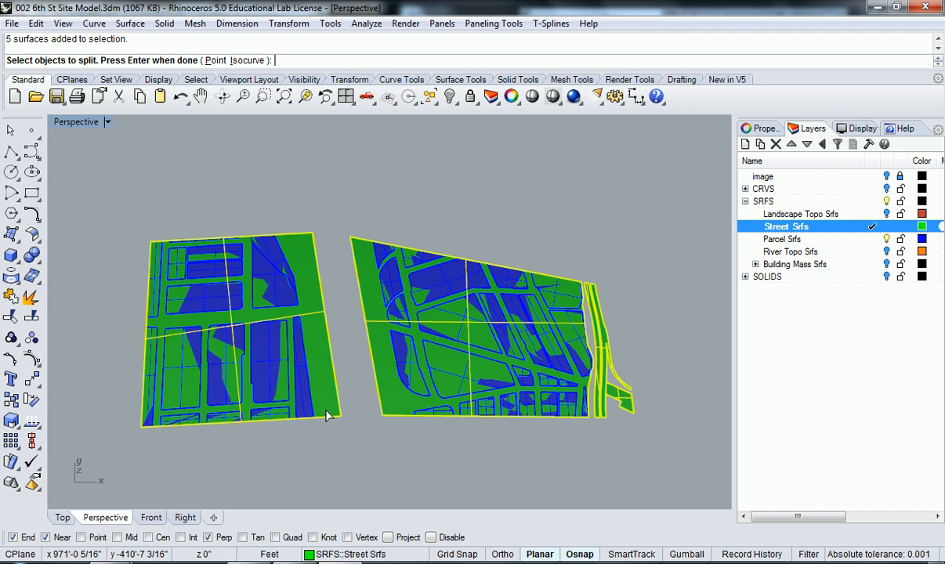
key(Return)
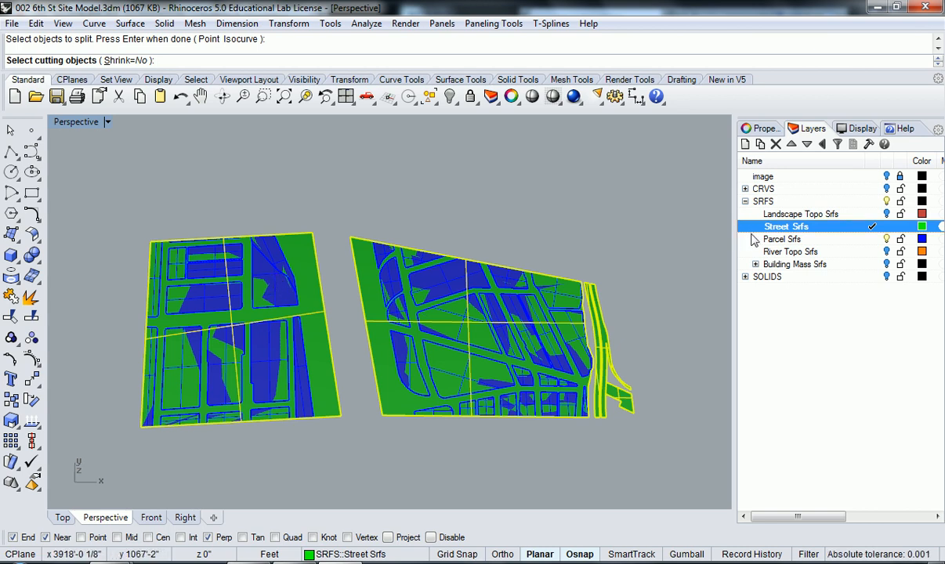
Use all objects on the Parcel Srfs layer as cutting objects and complete the split of the street surfaces.
click(796, 240)
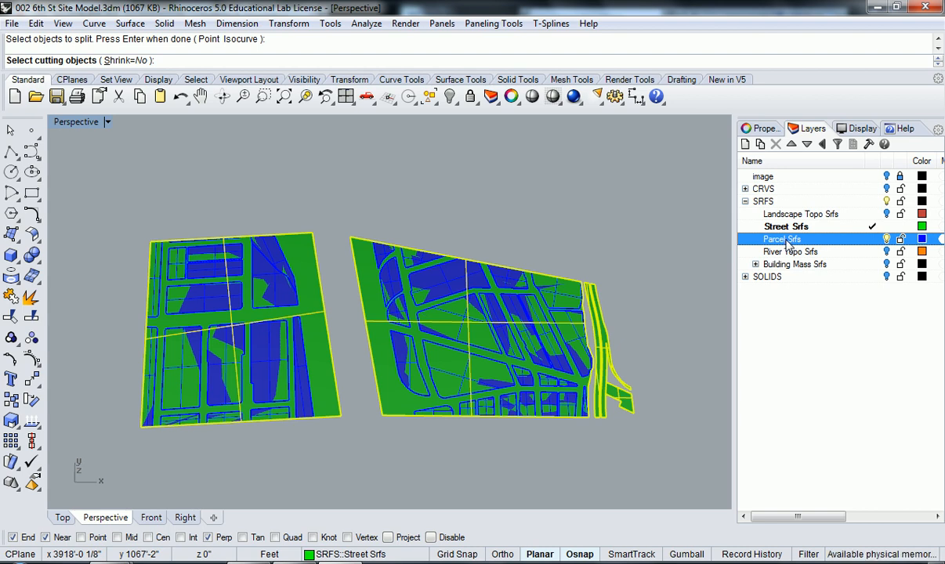
right_click(784, 243)
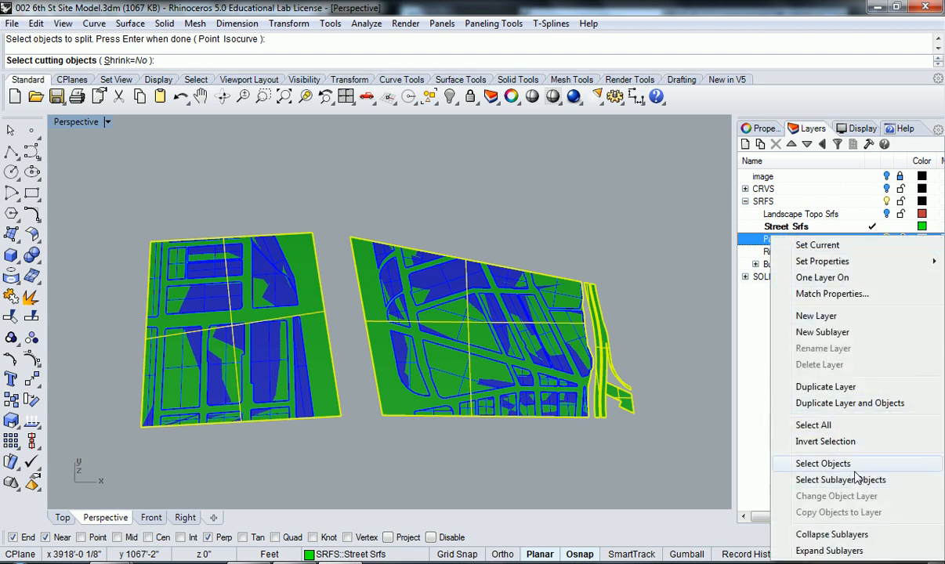
click(822, 464)
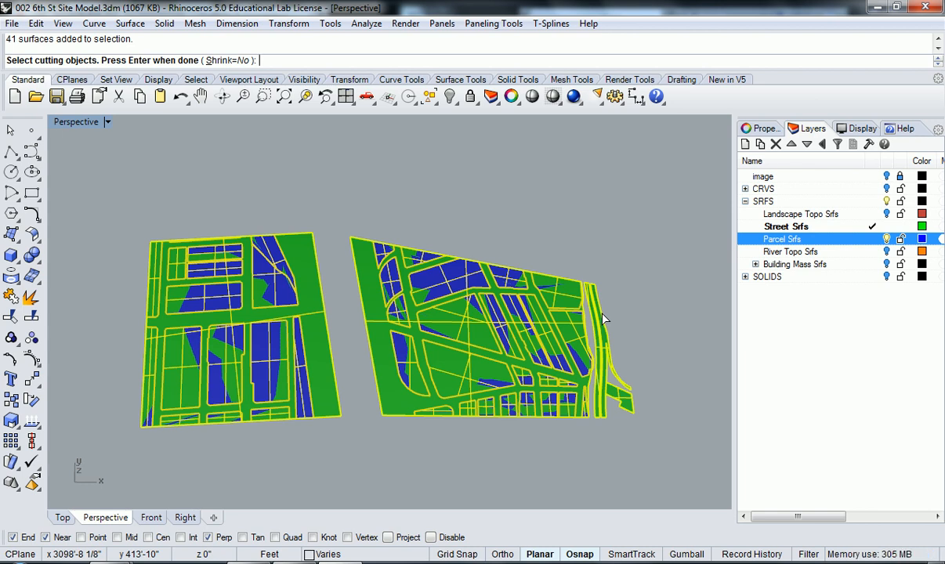
key(Return)
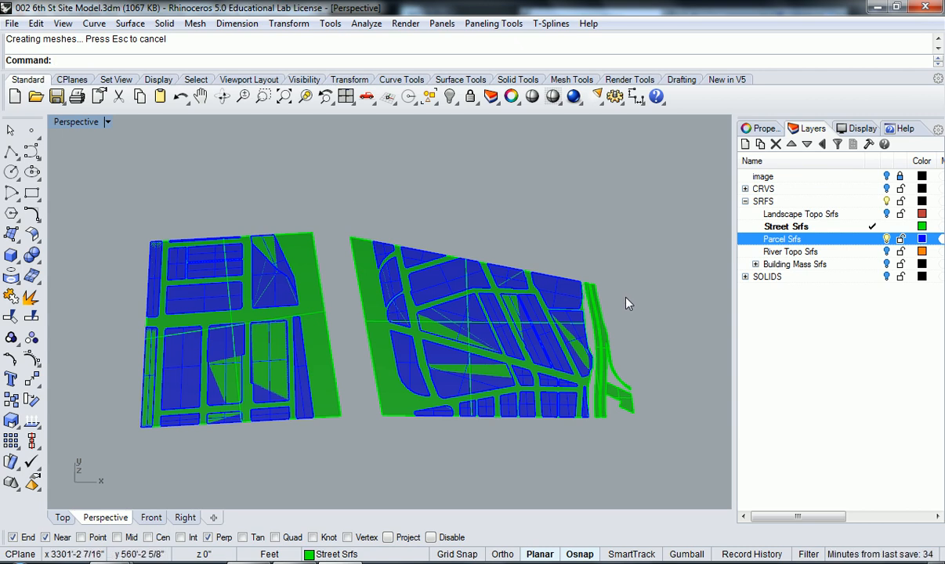
Turn off the Parcel Srfs layer and hide the connected street network surface of the western district.
click(887, 240)
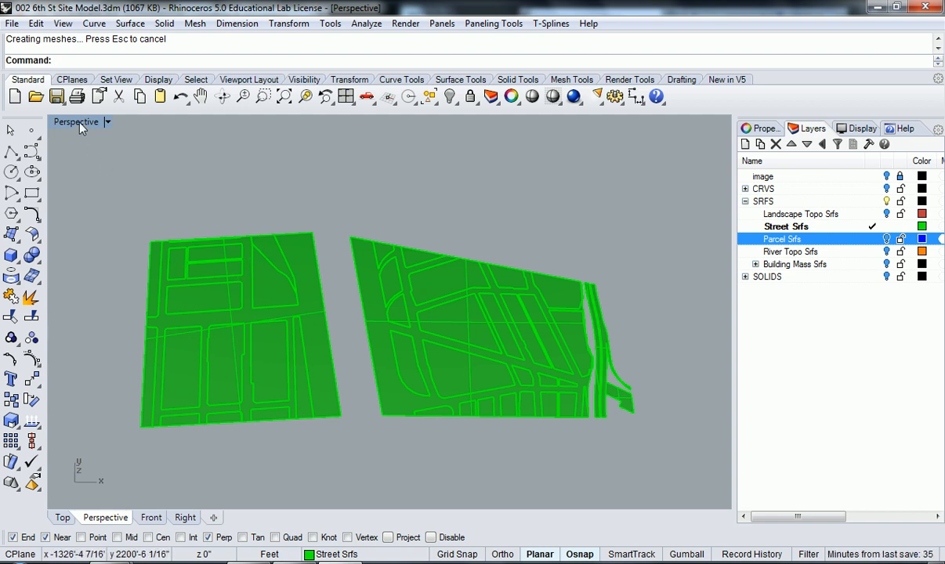
click(314, 286)
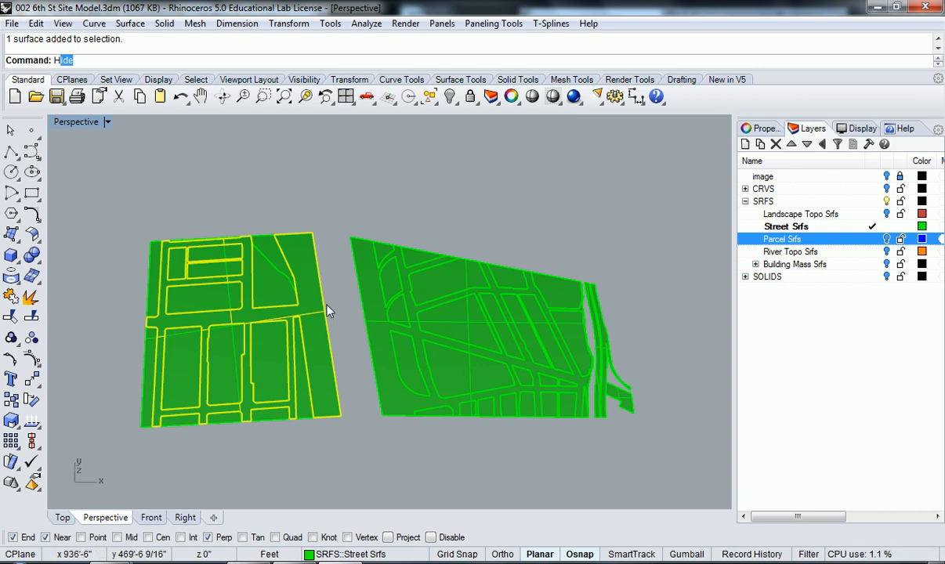
text(ide)
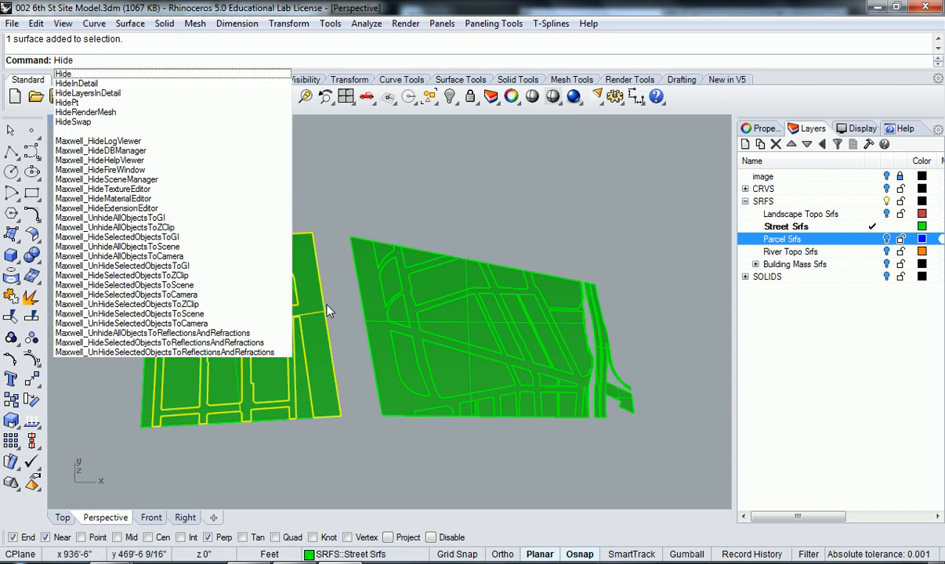
key(Return)
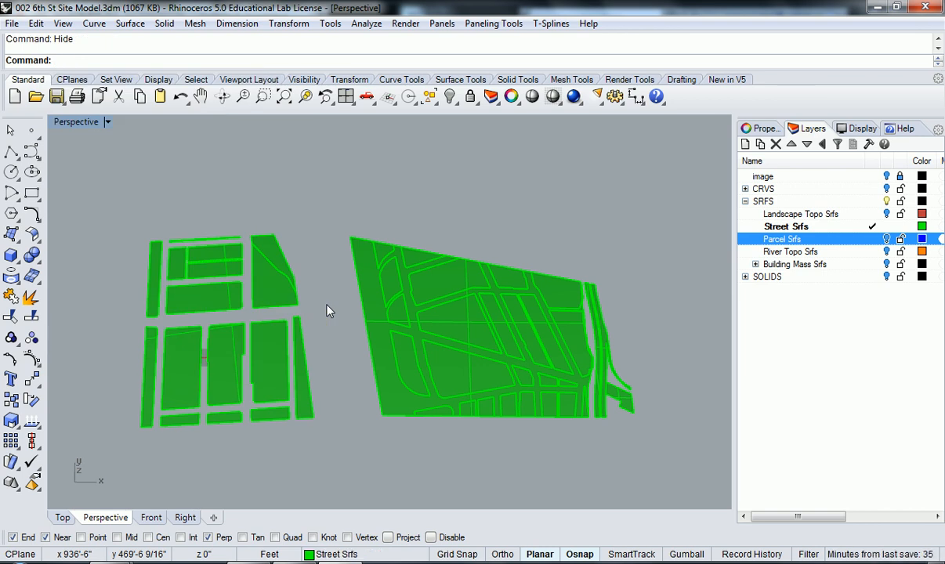
Compare the leftover block-shaped street surfaces in the western district with the Parcel Srfs layer and delete them.
click(887, 240)
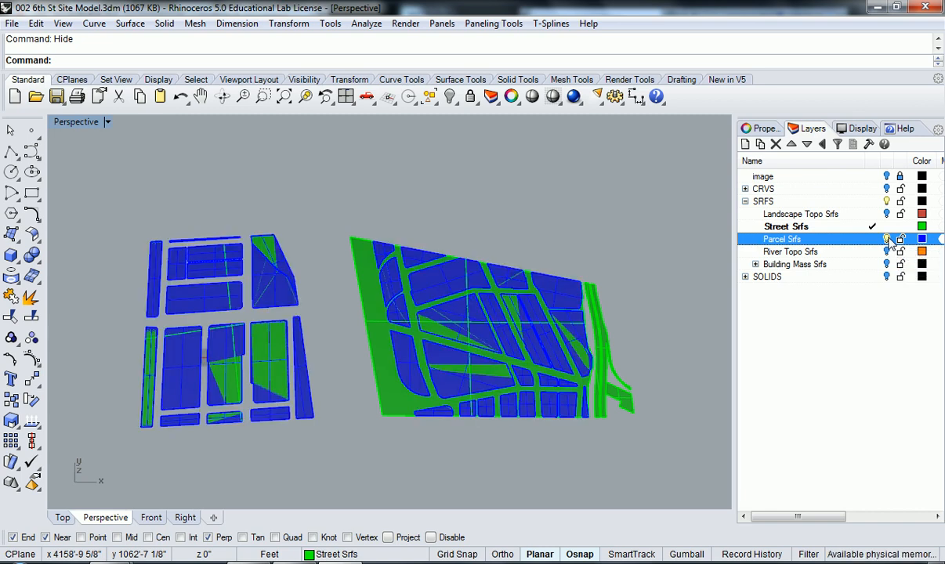
click(886, 239)
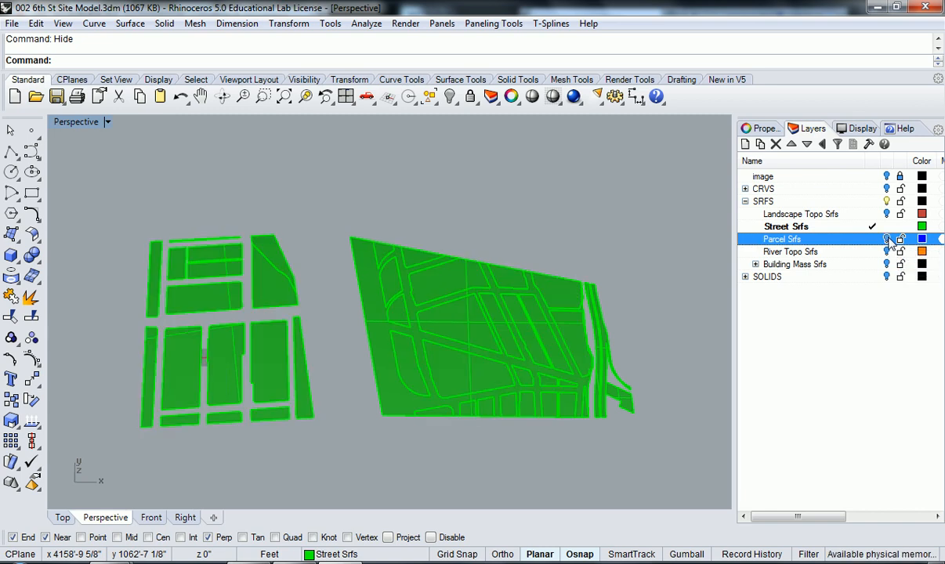
click(887, 239)
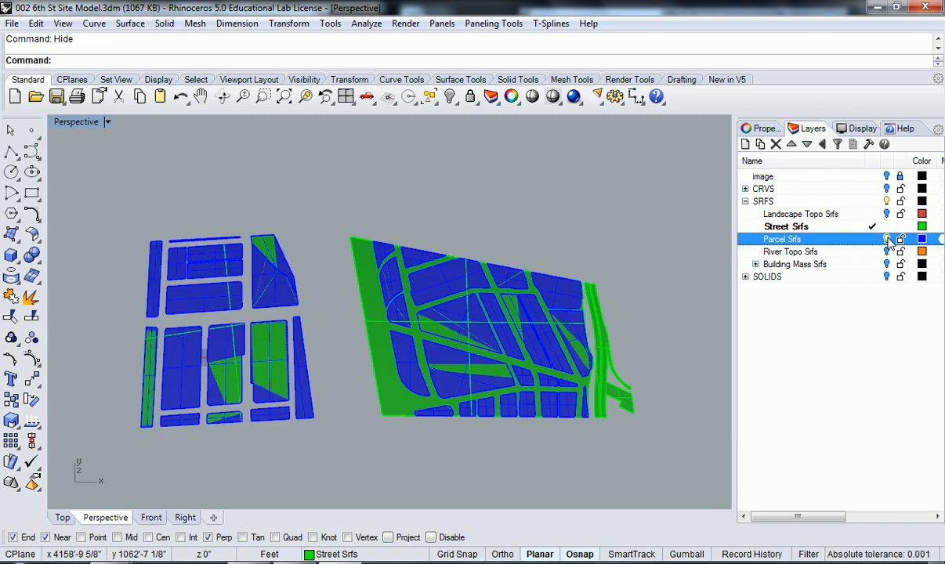
click(886, 240)
drag(310, 435, 109, 202)
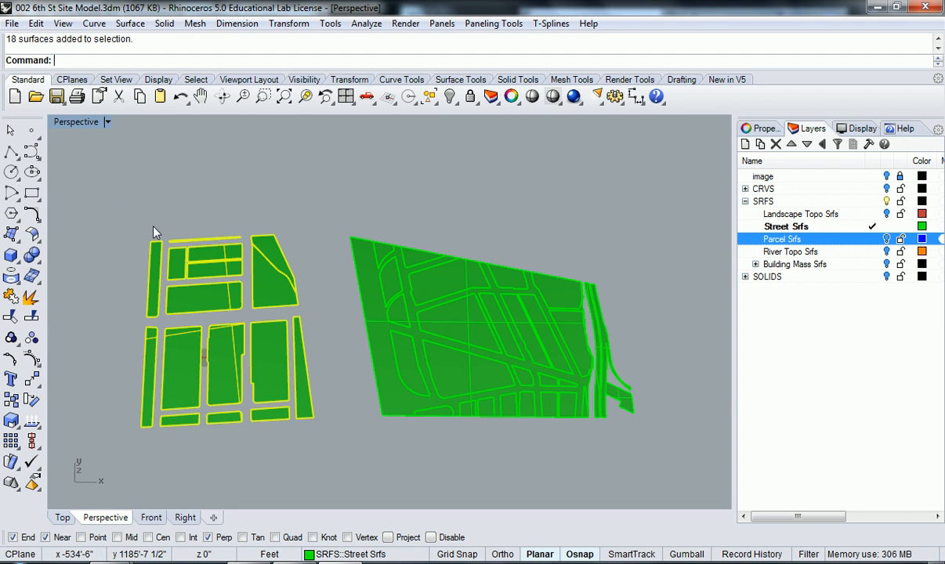
key(Delete)
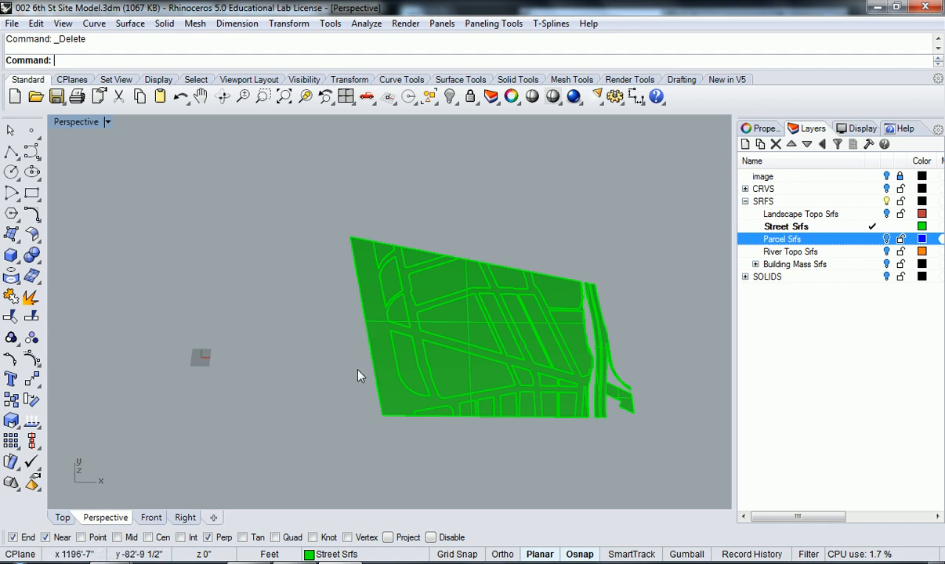
Hide the connected street network surface of the eastern district.
click(373, 341)
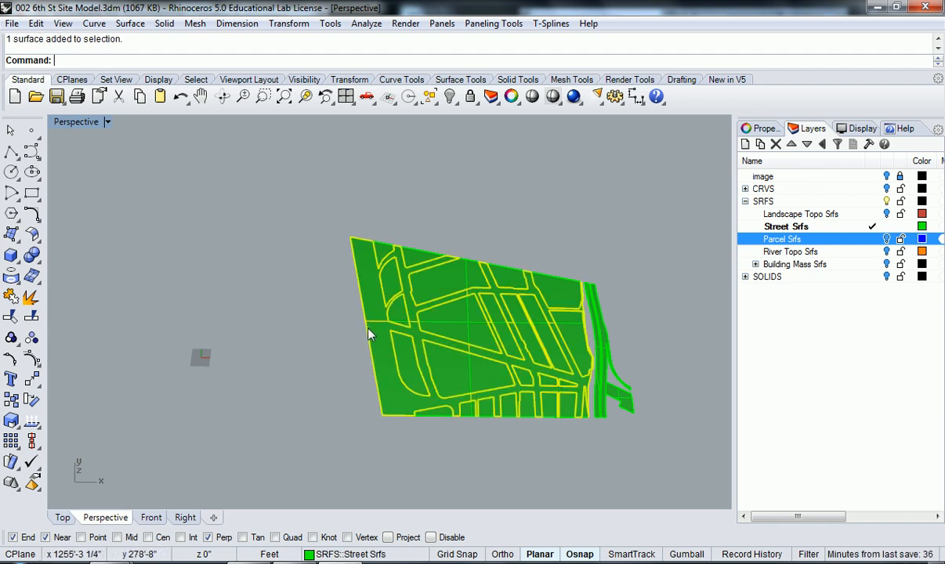
text(Hide)
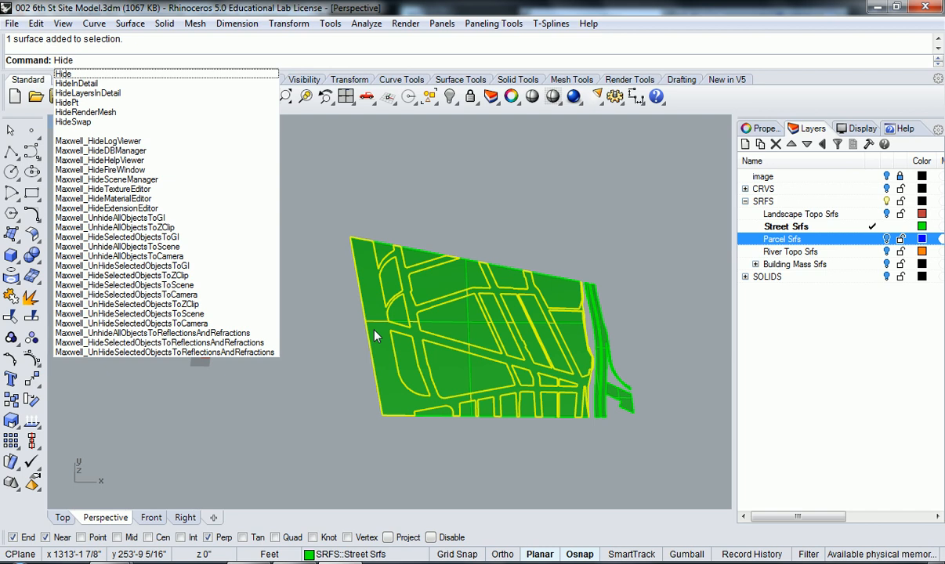
key(Return)
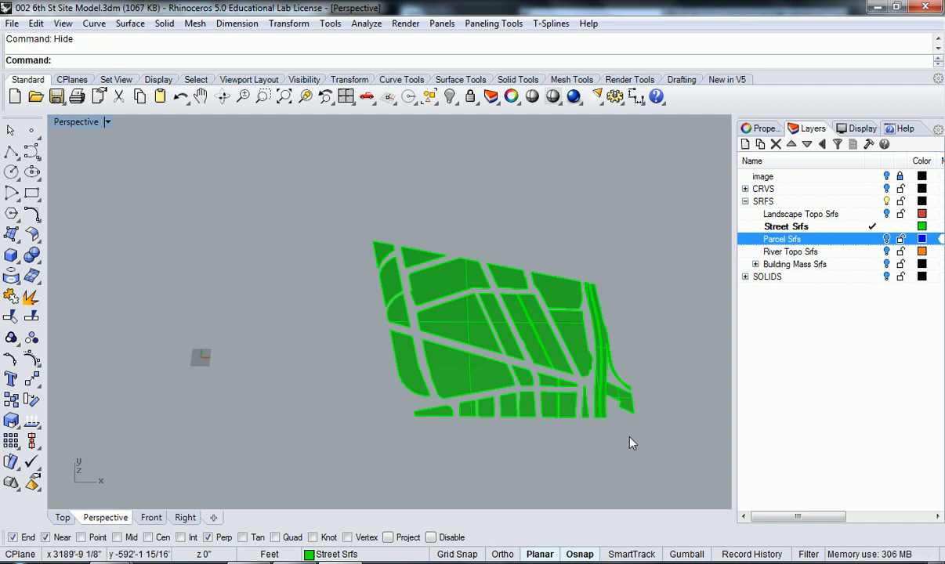
In the Top view, hide the narrow street strips and the small corner piece along the eastern district's east edge.
click(626, 405)
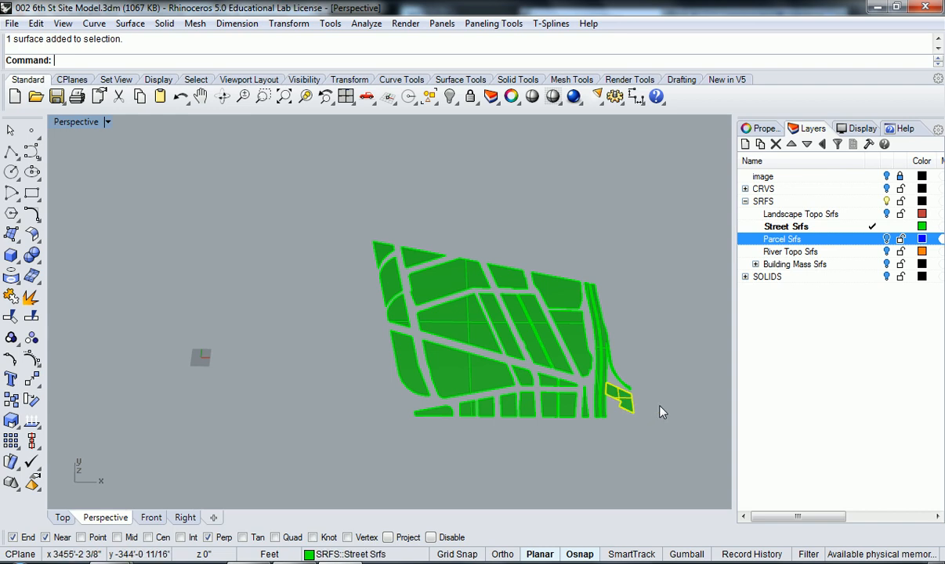
right_drag(636, 370, 574, 244)
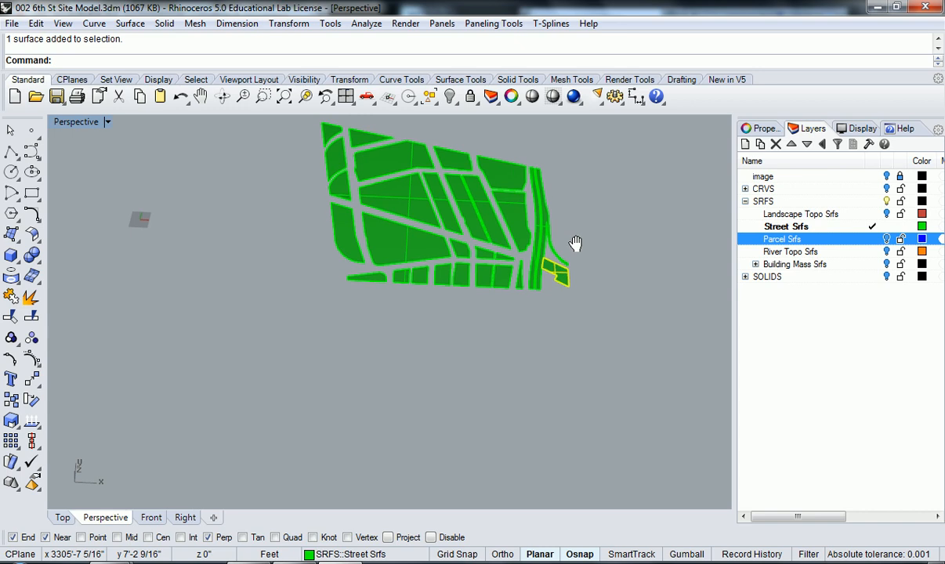
double_click(92, 124)
double_click(63, 119)
right_drag(512, 337, 404, 206)
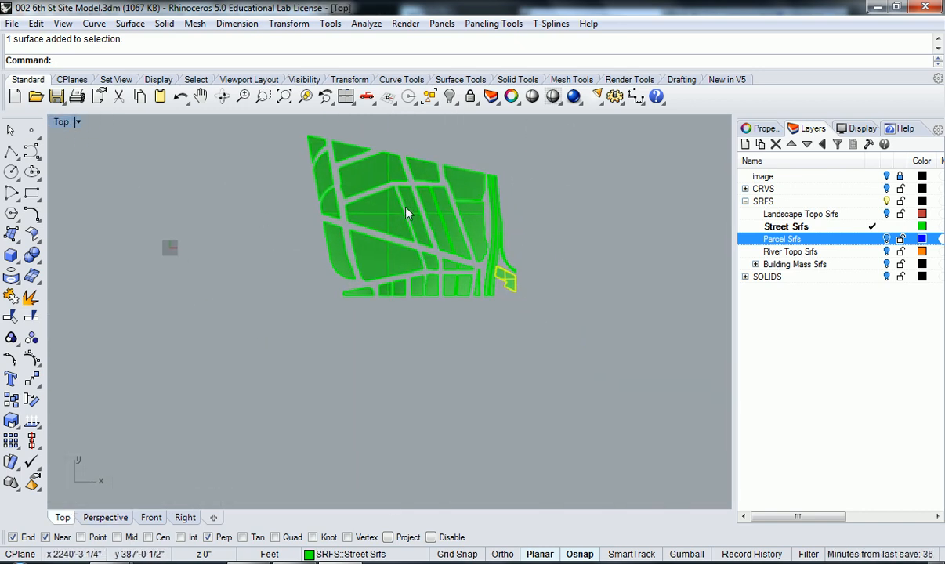
scroll(509, 235, up, 5)
shift+drag(536, 255, 460, 220)
right_drag(545, 246, 571, 278)
scroll(553, 434, down, 5)
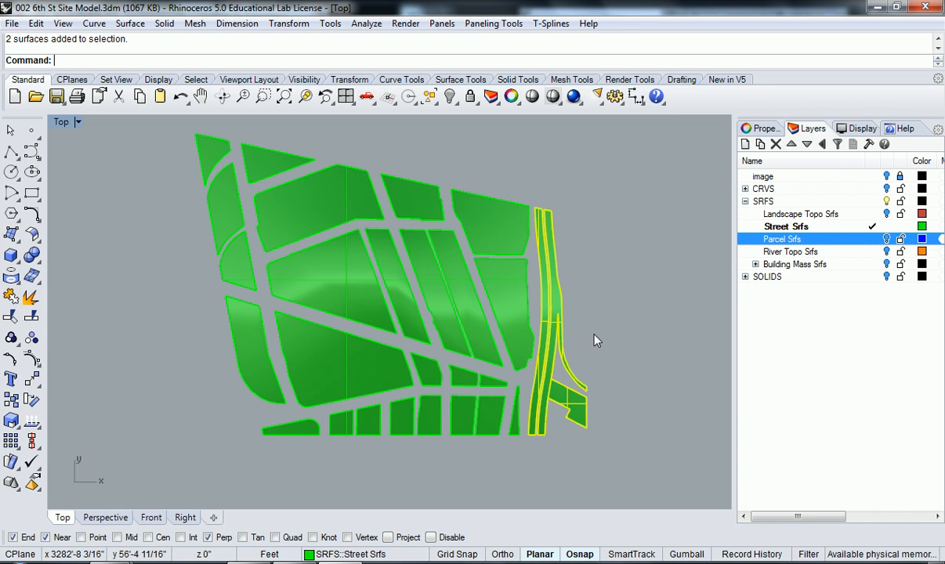
text(Hide)
key(Return)
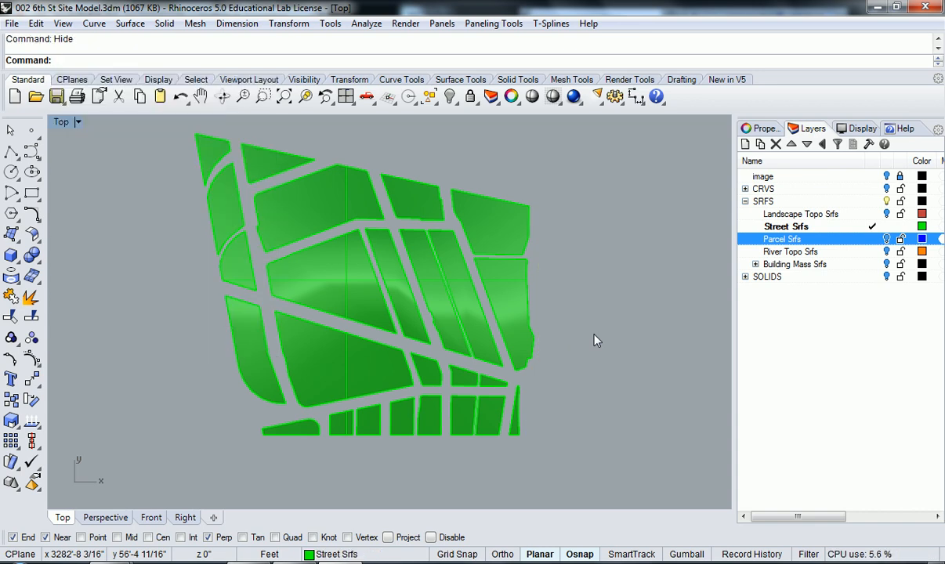
Compare the leftover block-shaped street surfaces of the eastern district with the Parcel Srfs layer and delete all of them.
scroll(572, 333, down, 3)
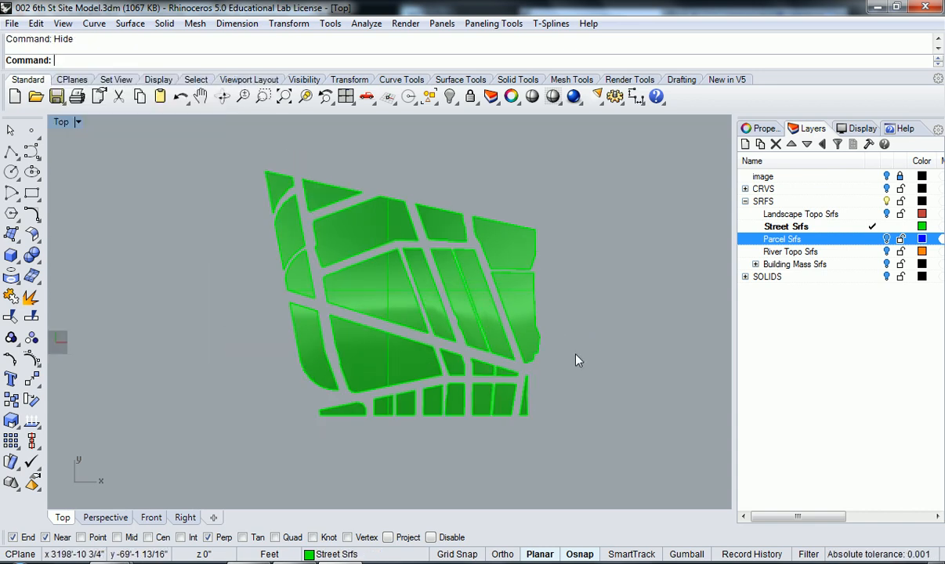
drag(579, 443, 670, 439)
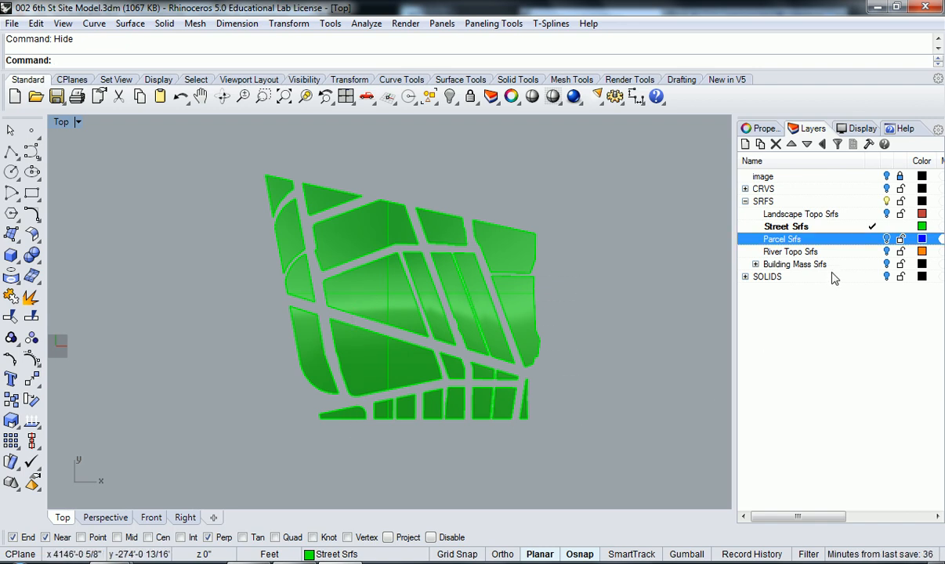
click(886, 239)
click(886, 239)
click(886, 239)
click(886, 239)
drag(580, 464, 228, 158)
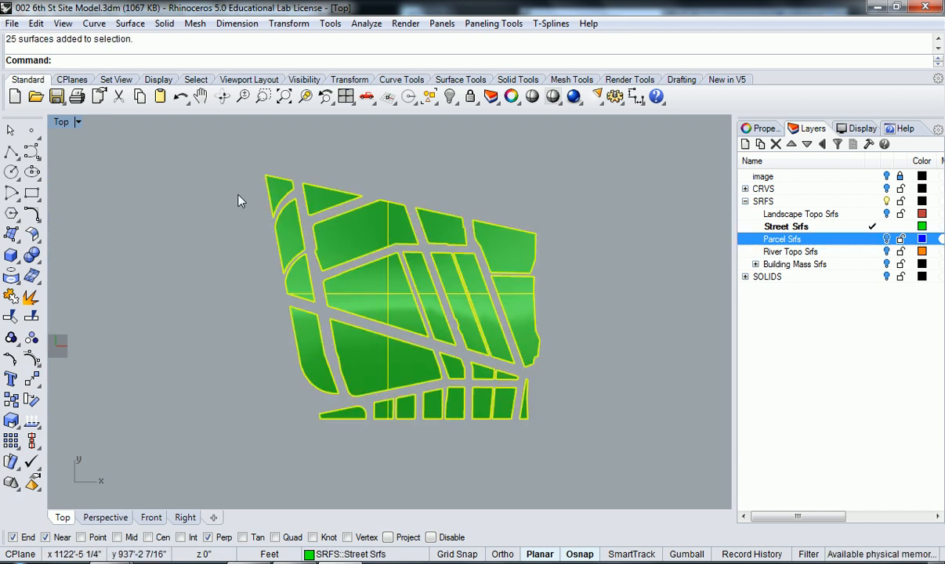
key(Delete)
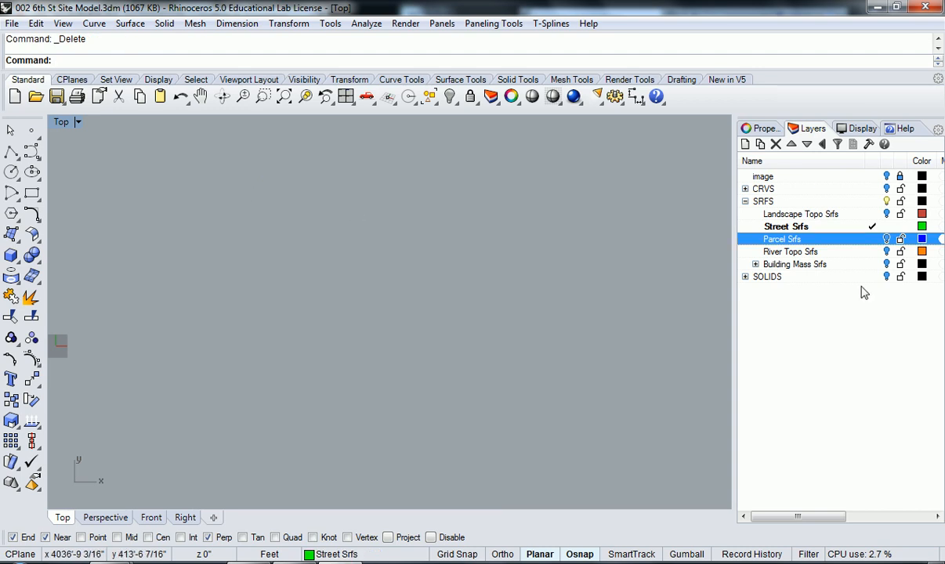
Show all hidden street network surfaces of both districts again.
right_drag(269, 340, 412, 339)
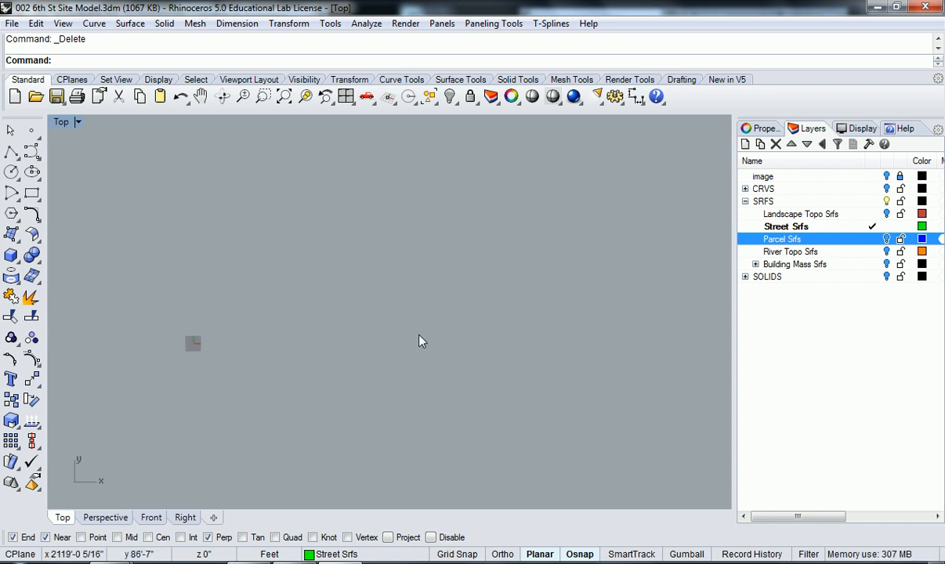
text(Show)
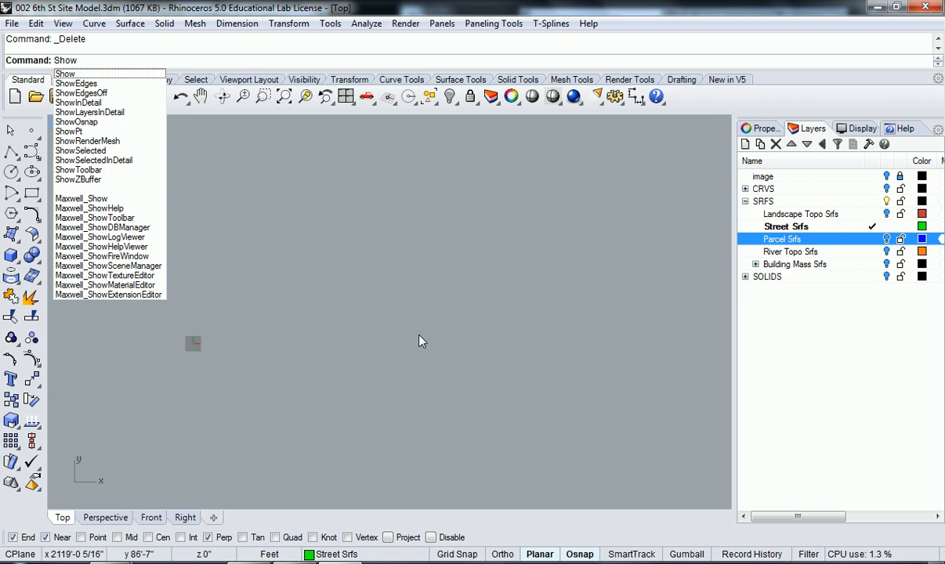
key(Return)
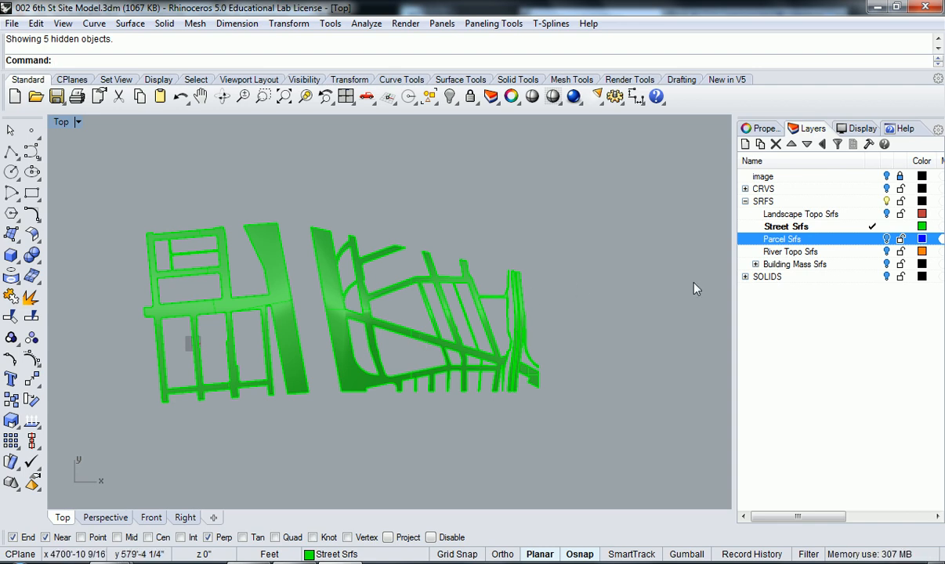
Switch the Parcel Srfs layer on and off to check the parcels against the street network, leaving the layer on.
click(888, 238)
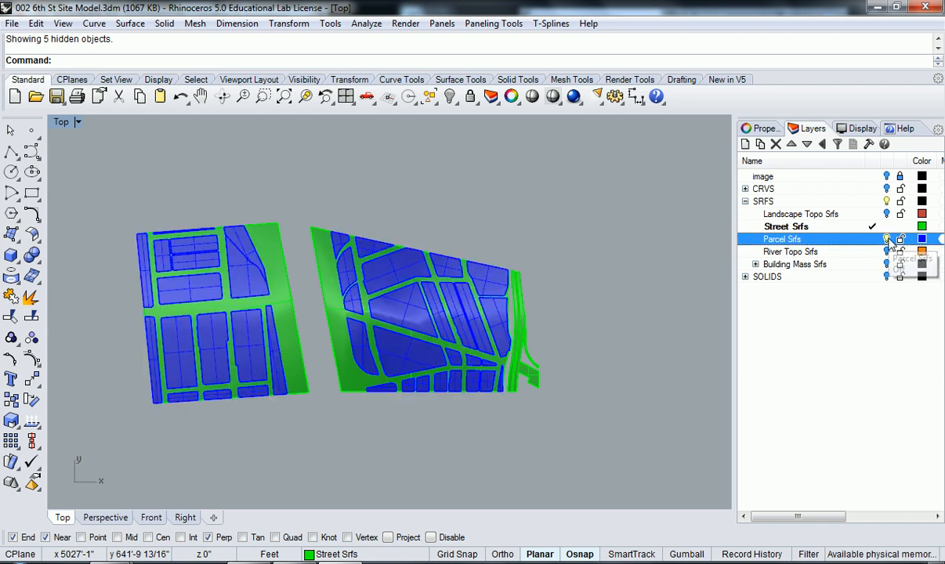
click(887, 239)
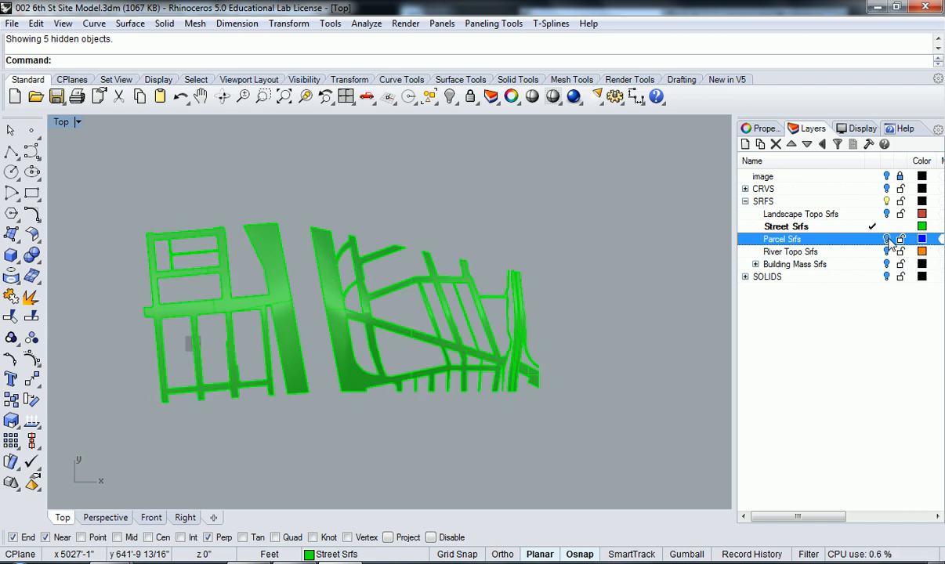
click(888, 239)
click(887, 239)
click(887, 238)
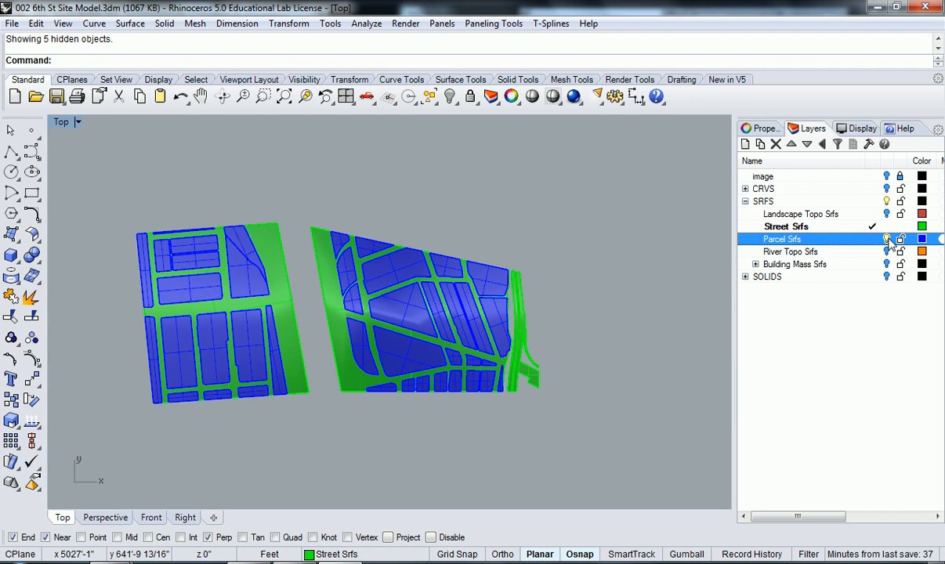
click(888, 239)
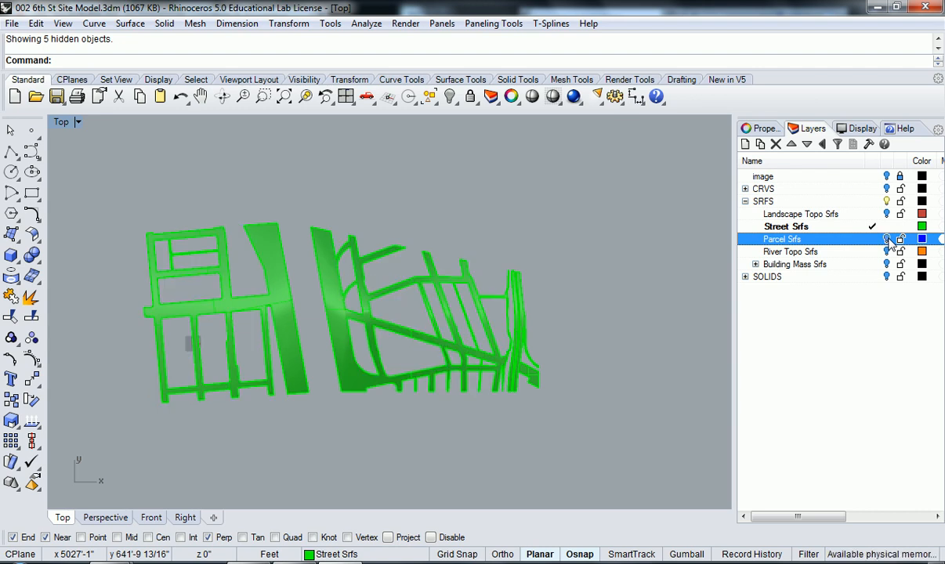
click(888, 239)
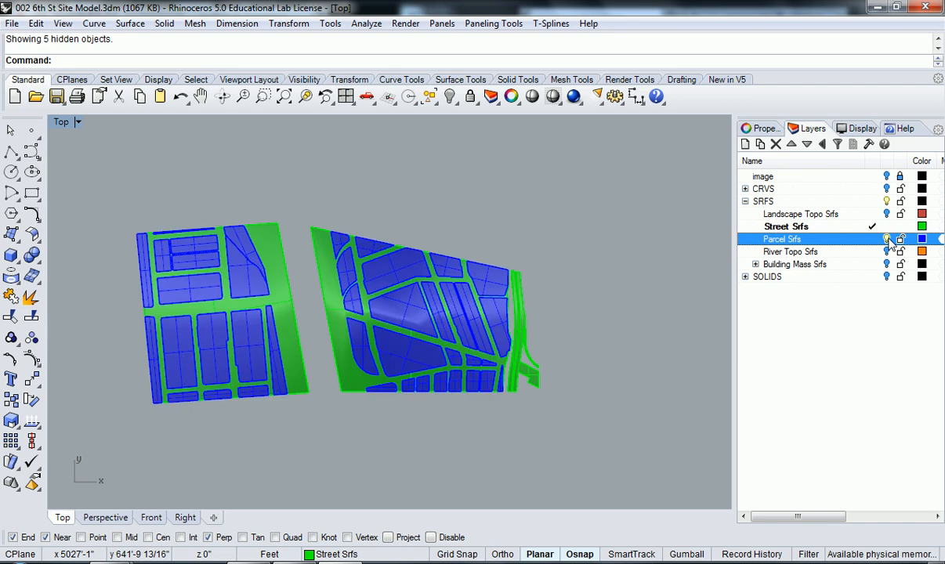